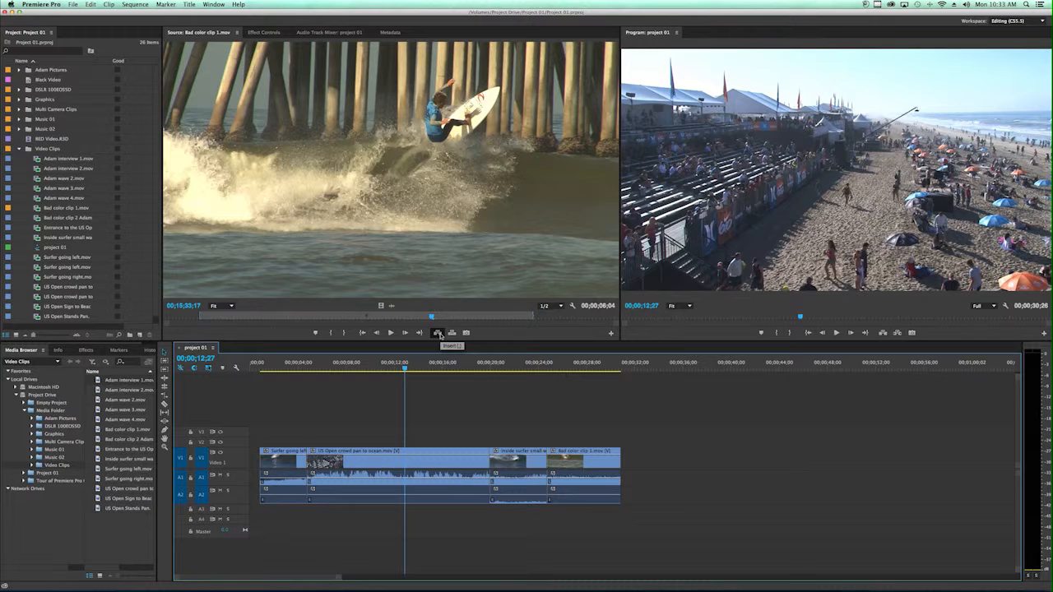
Try to insert Bad color clip 1.mov on V1, A1 and A2 at the playhead, and undo the insert.
left_click(439, 333)
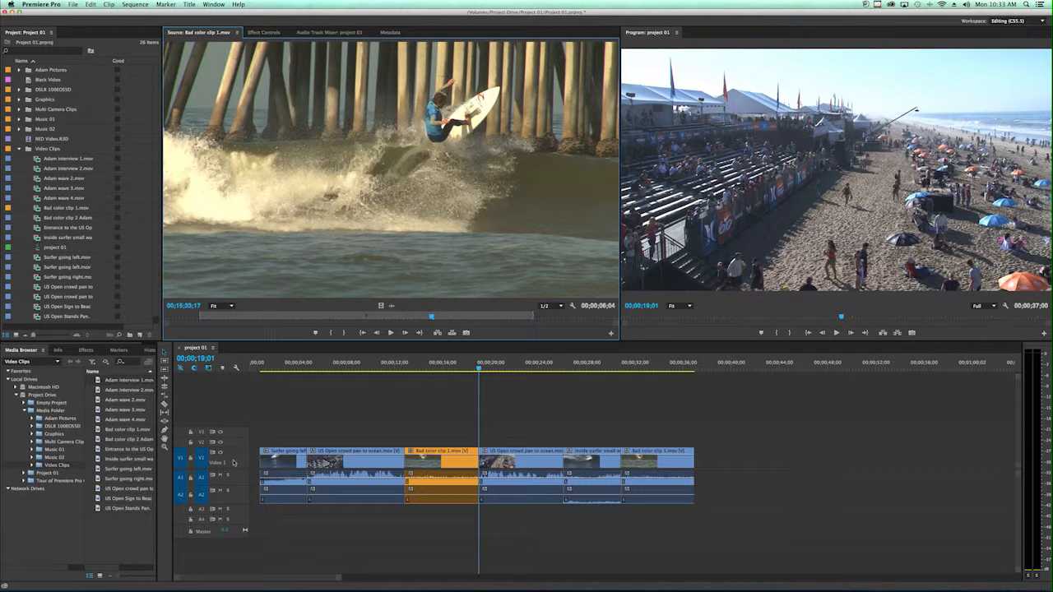
key("shift+Delete")
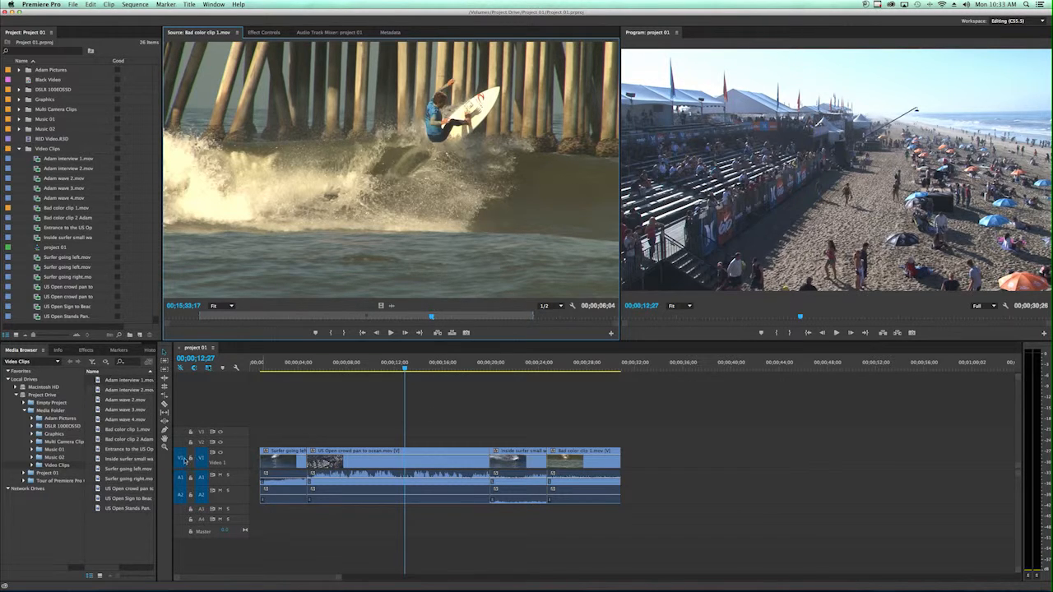
Route the source video to track V3 and the two source audio channels to tracks A3 and A4.
left_click_drag(180, 459, 181, 433)
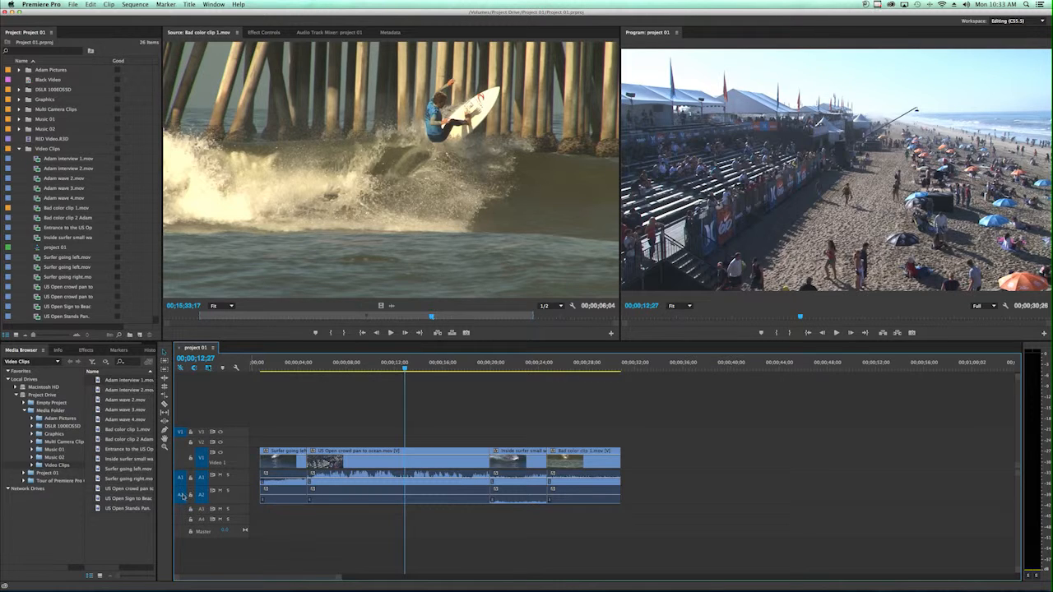
left_click_drag(181, 494, 181, 519)
left_click_drag(180, 478, 182, 509)
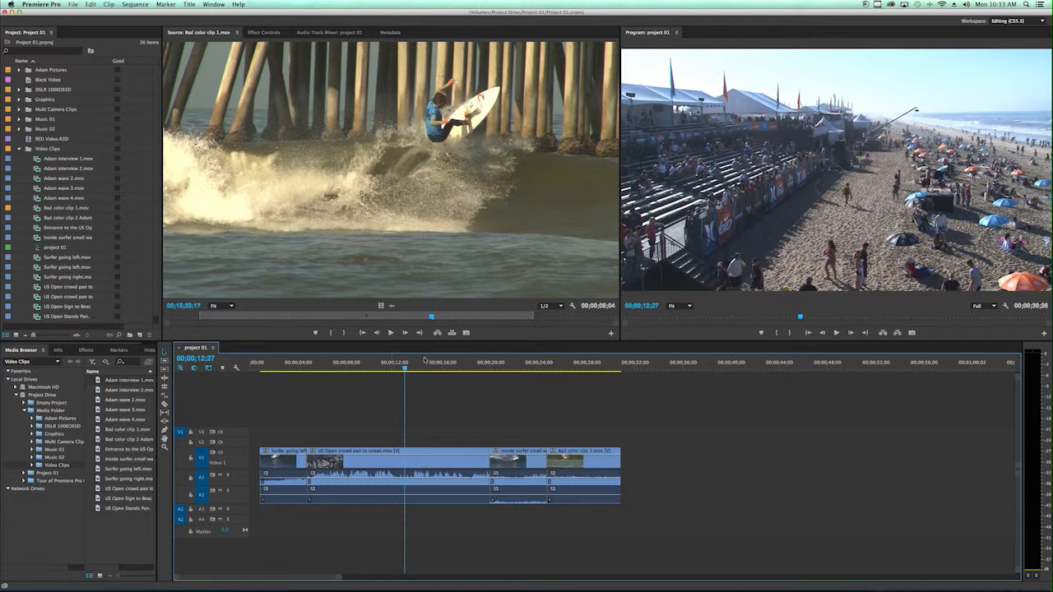
Try to insert Bad color clip 1.mov on V3, A3 and A4 at the playhead, and undo the insert.
left_click(438, 332)
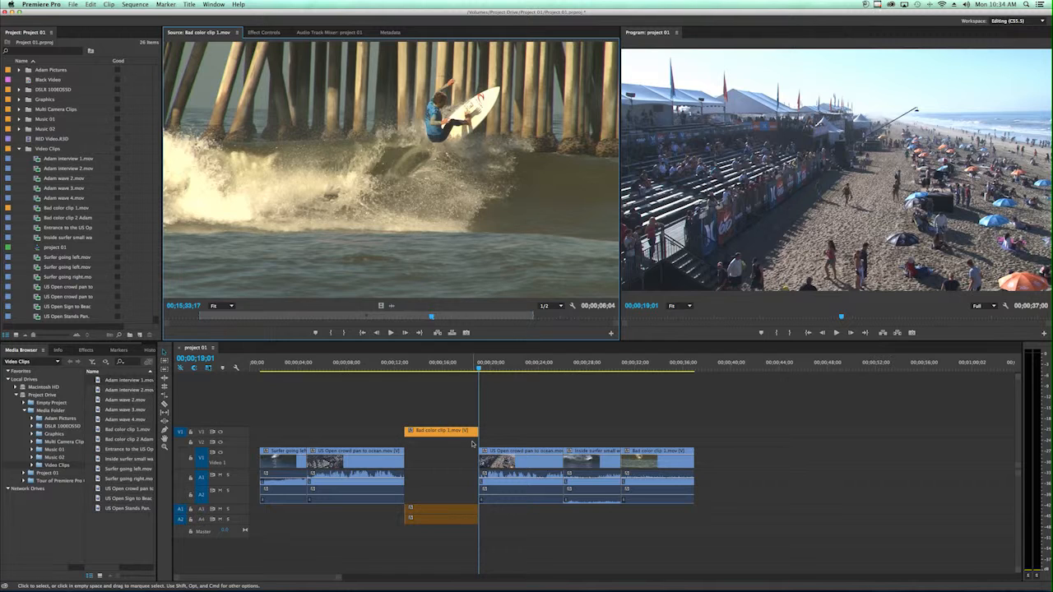
key("super+z")
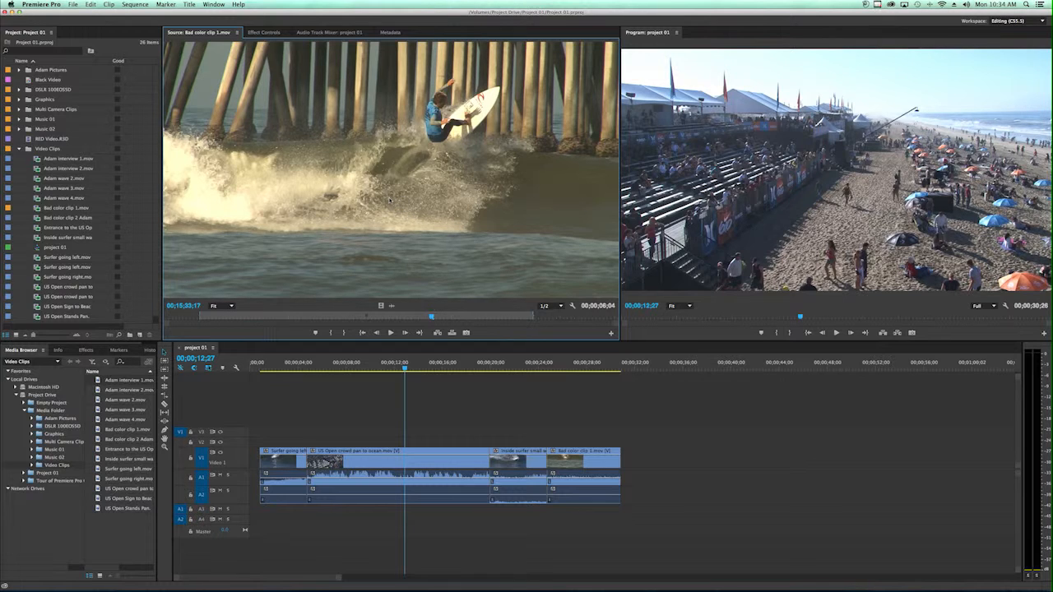
Try an insert edit of Bad color clip 1.mov by dropping it on the program image, and undo it.
left_click_drag(356, 196, 835, 153)
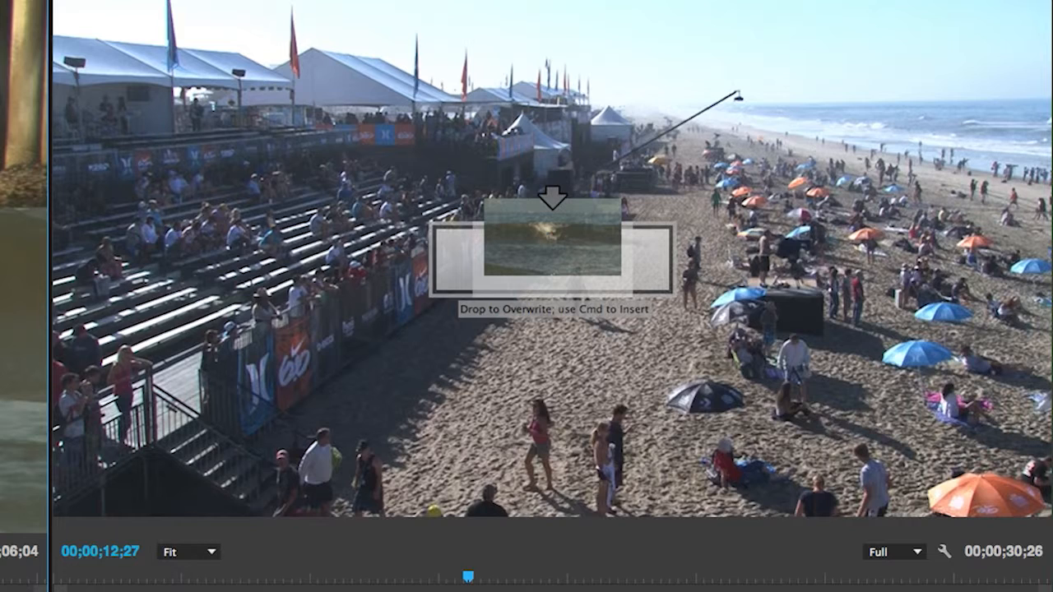
left_click_drag(551, 197, 551, 198)
key("super")
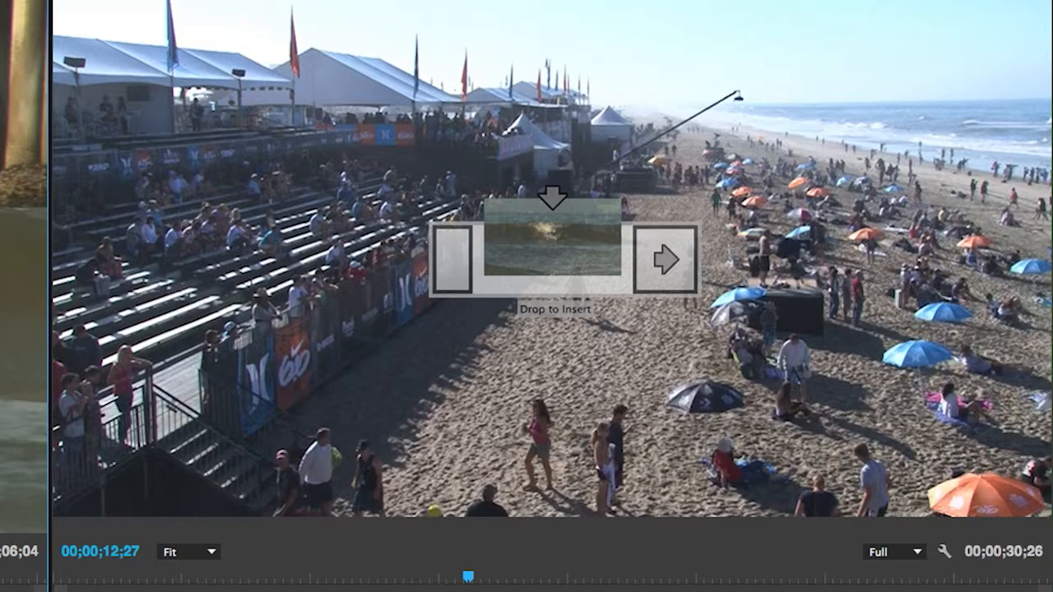
left_click_drag(551, 197, 551, 197)
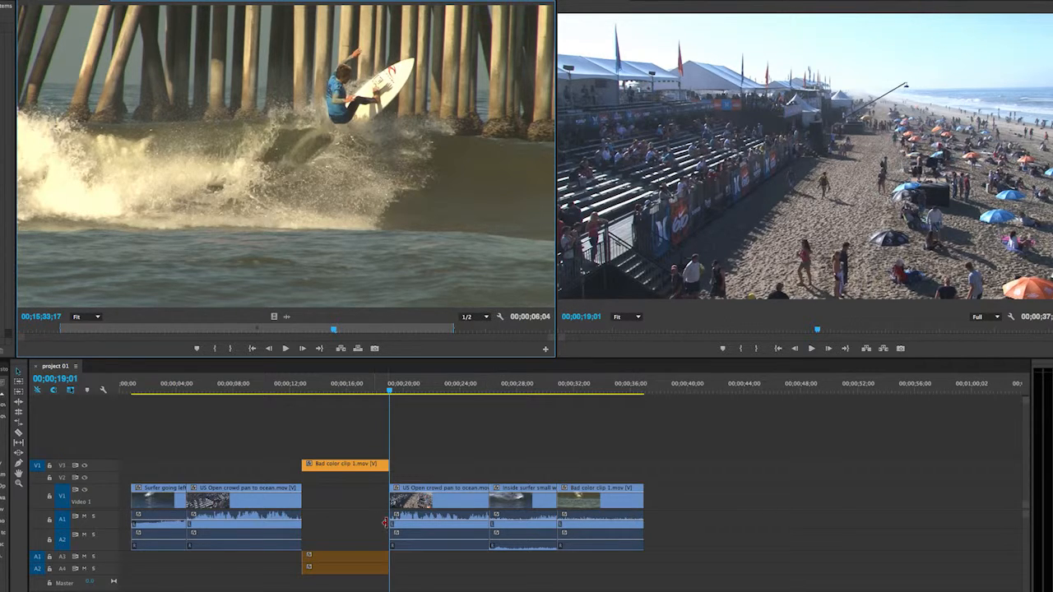
key("super+z")
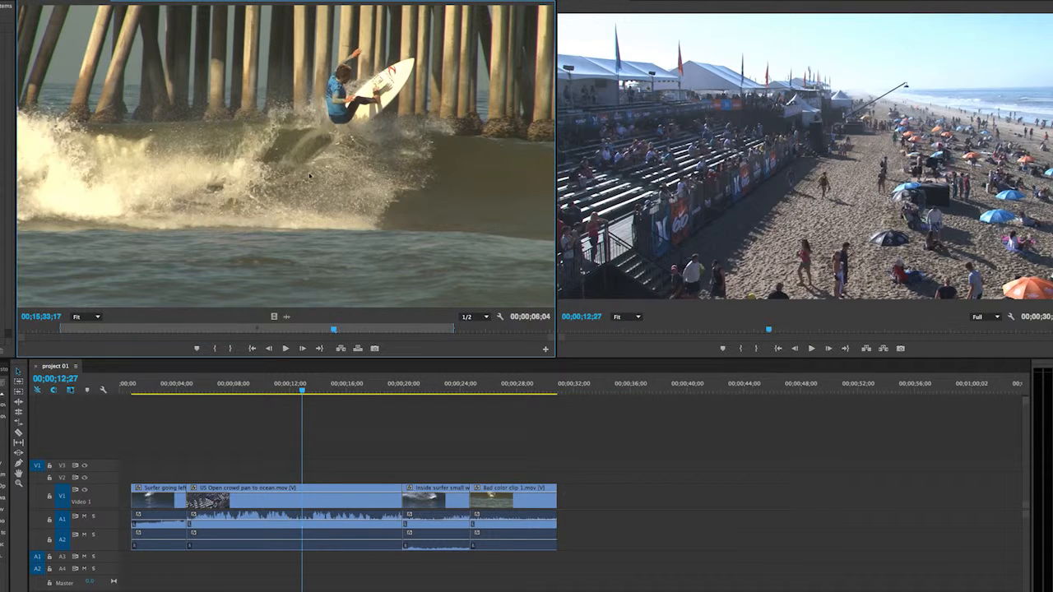
Try an overwrite edit onto V3 by dropping the source clip on the program image, preview it at 00;00;15;27, and undo it.
left_click_drag(264, 170, 445, 173)
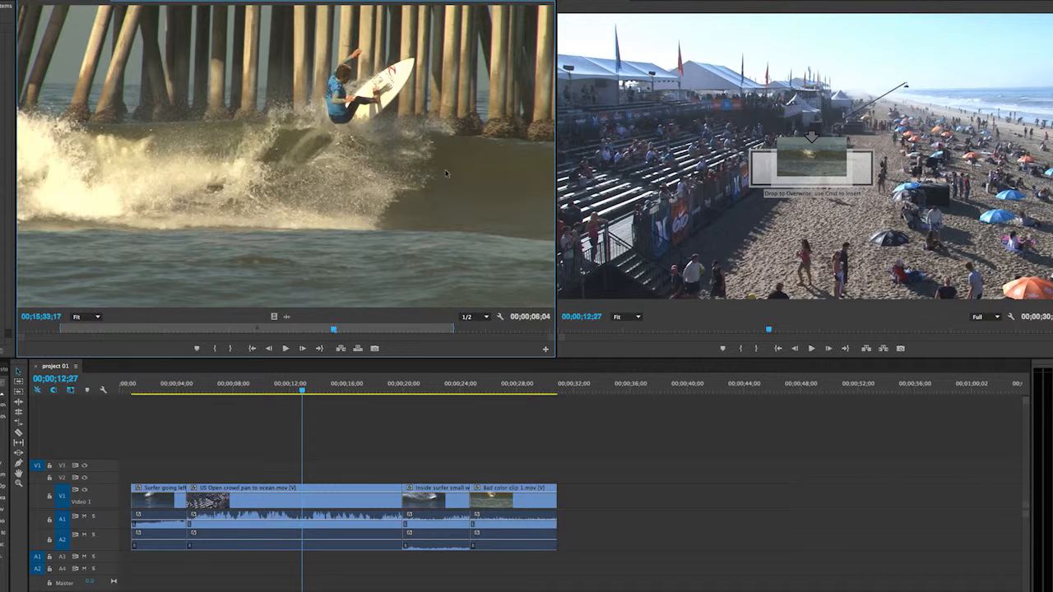
left_click_drag(445, 173, 445, 171)
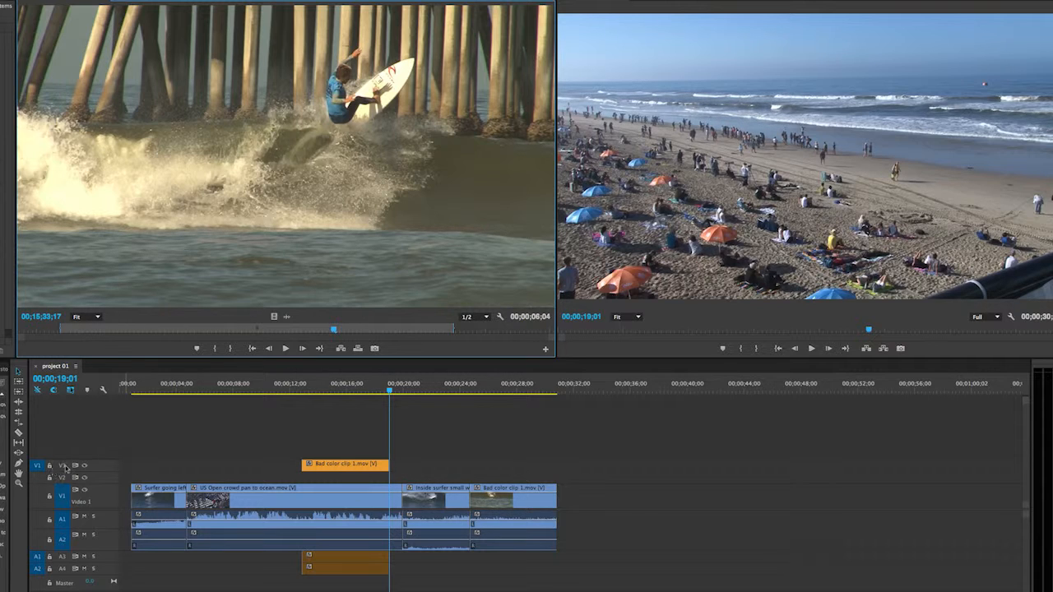
left_click(345, 383)
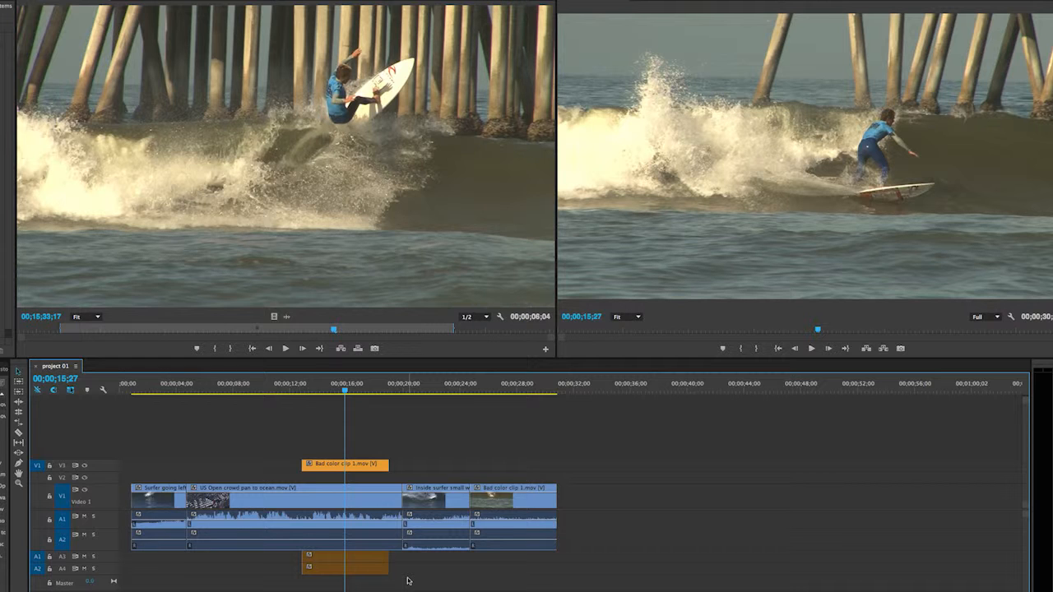
key("ctrl+z")
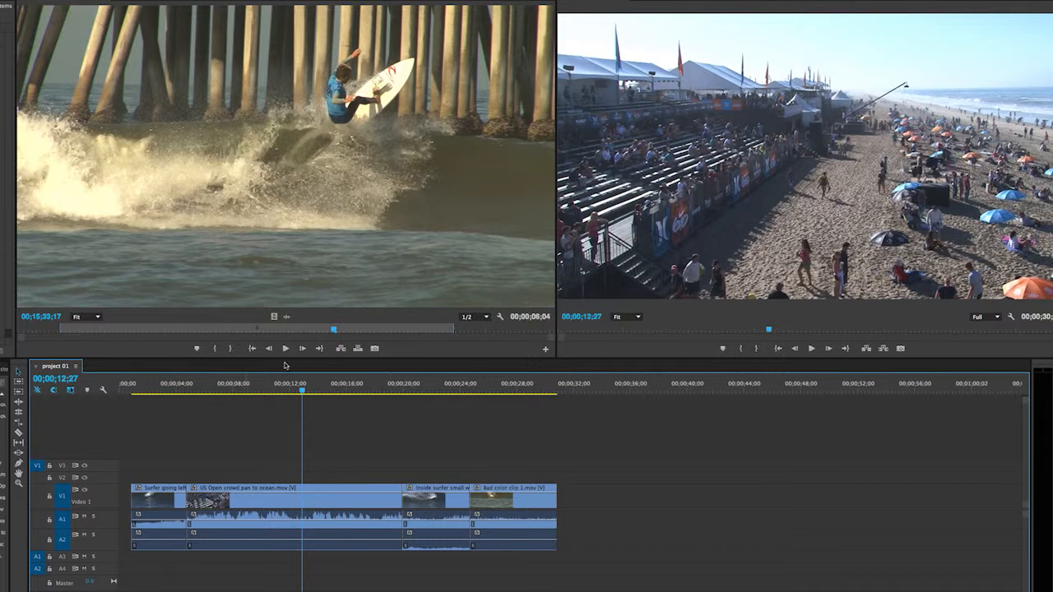
Try the Overwrite command to place Bad color clip 1.mov on V3, A3 and A4, and undo it.
left_click(358, 349)
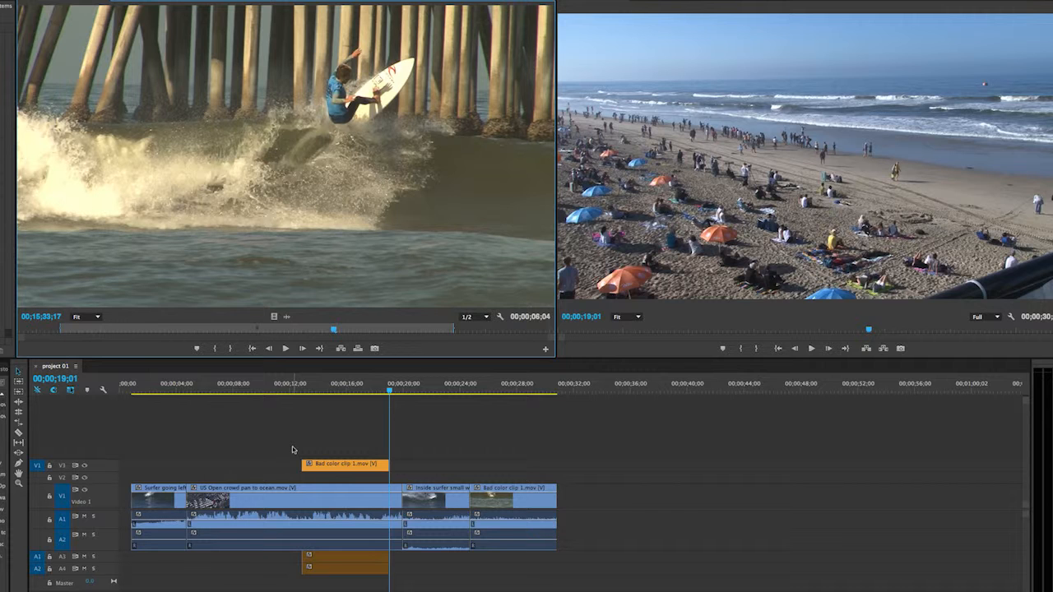
key("ctrl+z")
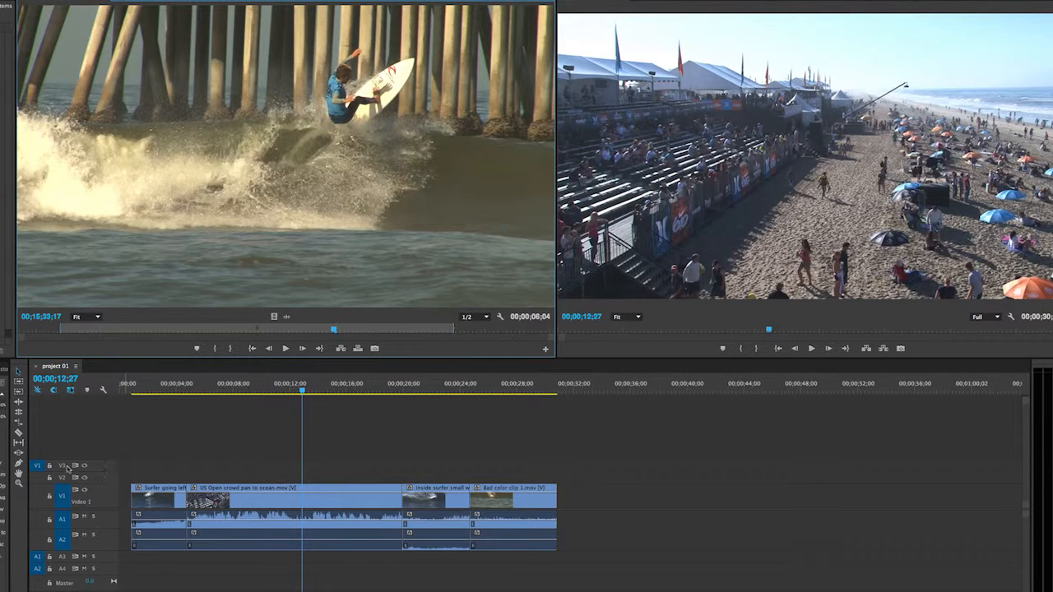
Route the source video back to track V1 and the source audio channels back to A1 and A2.
left_click(37, 502)
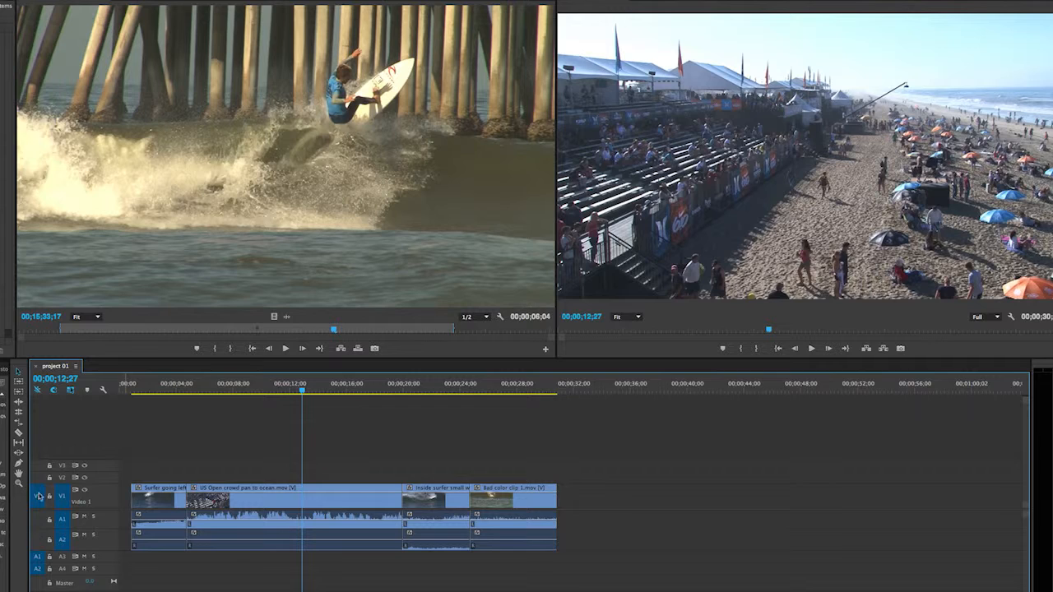
left_click(37, 519)
left_click(37, 540)
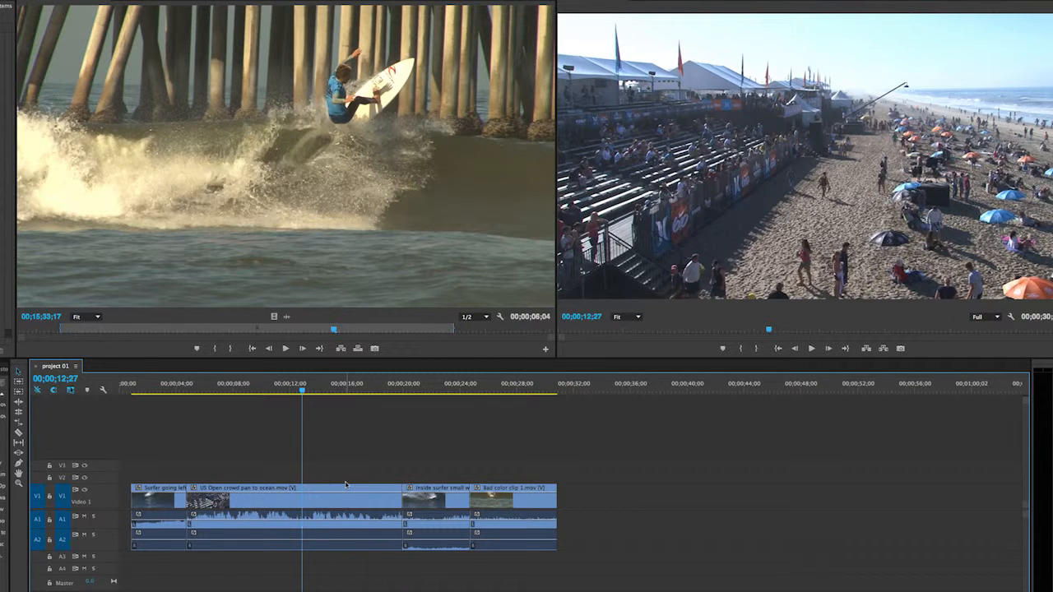
Try inserting Bad color clip 1.mov directly into the timeline on V1 at 00;00;12;27, undoing each attempt.
left_click(244, 133)
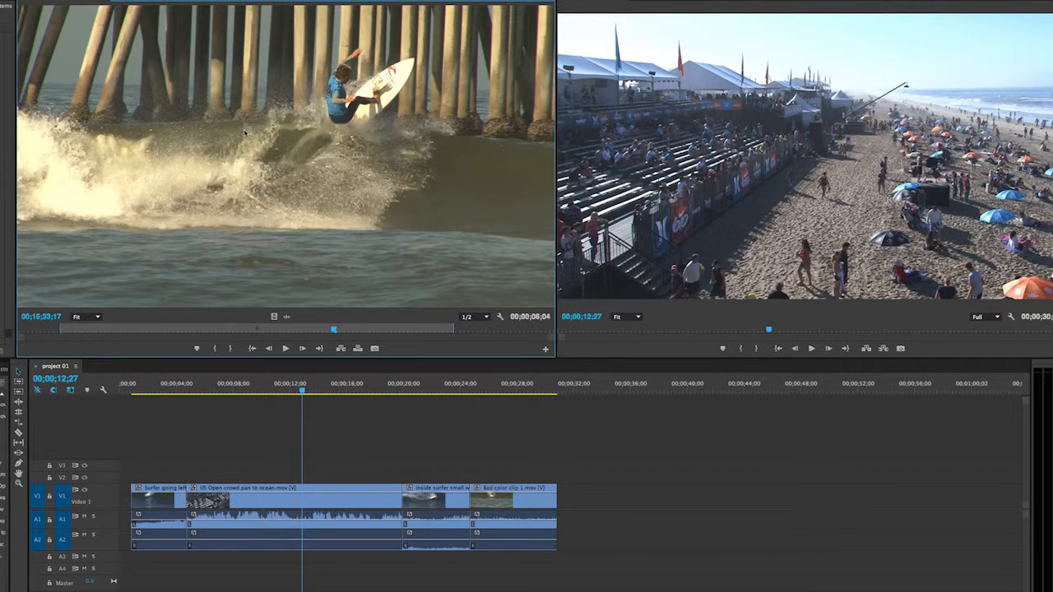
left_click_drag(341, 277, 308, 503)
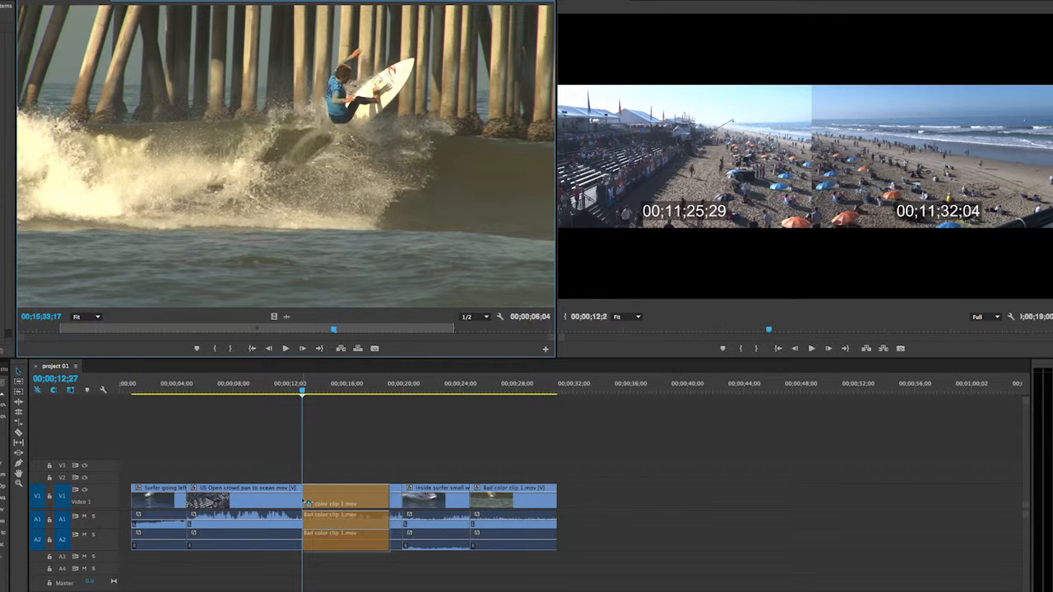
left_click_drag(307, 503, 309, 503)
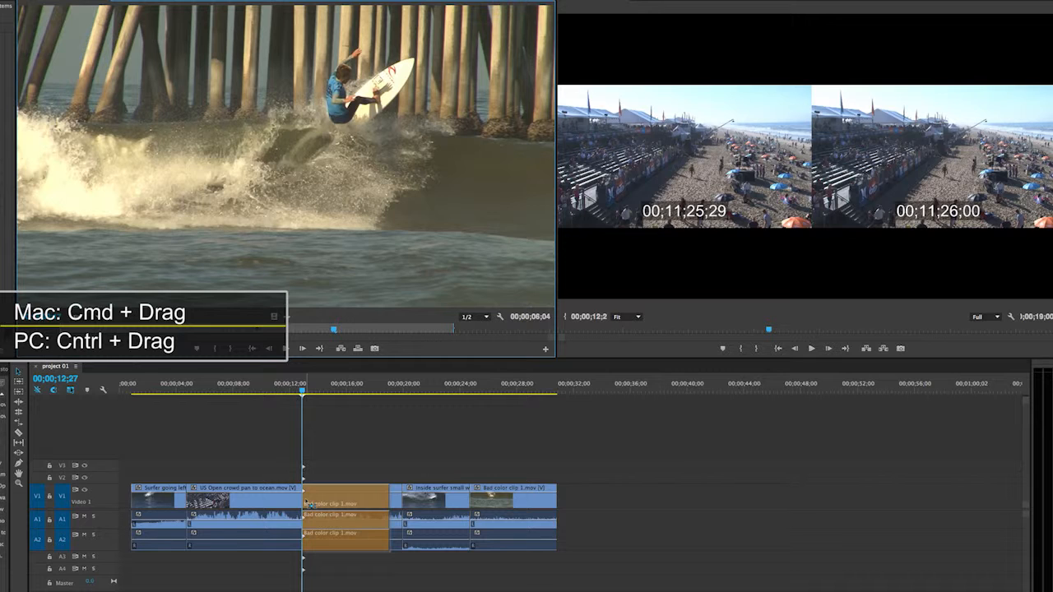
left_click_drag(309, 504, 310, 505)
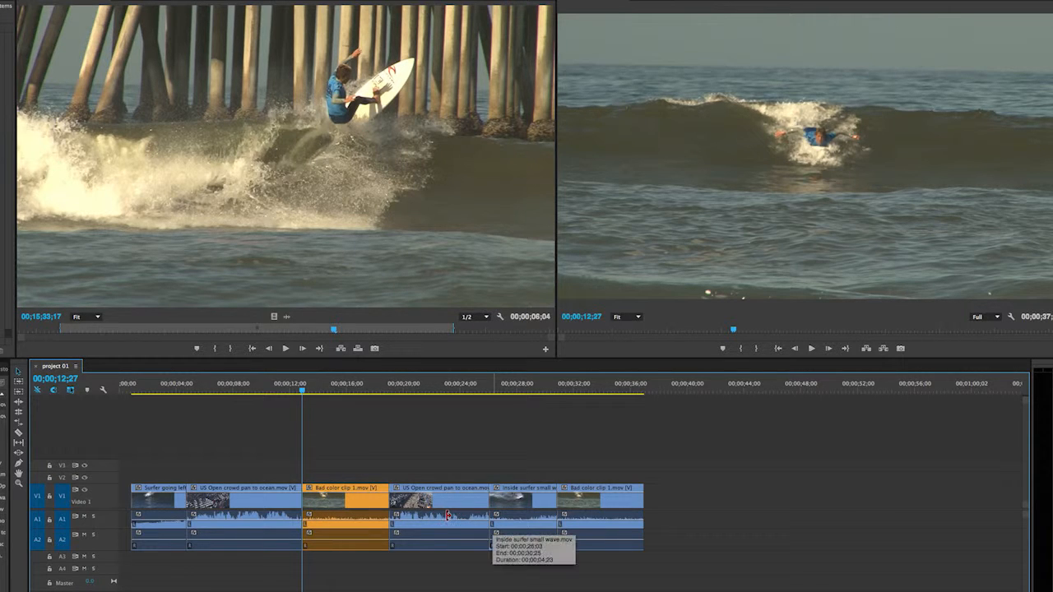
key("super+z")
left_click_drag(293, 177, 304, 503)
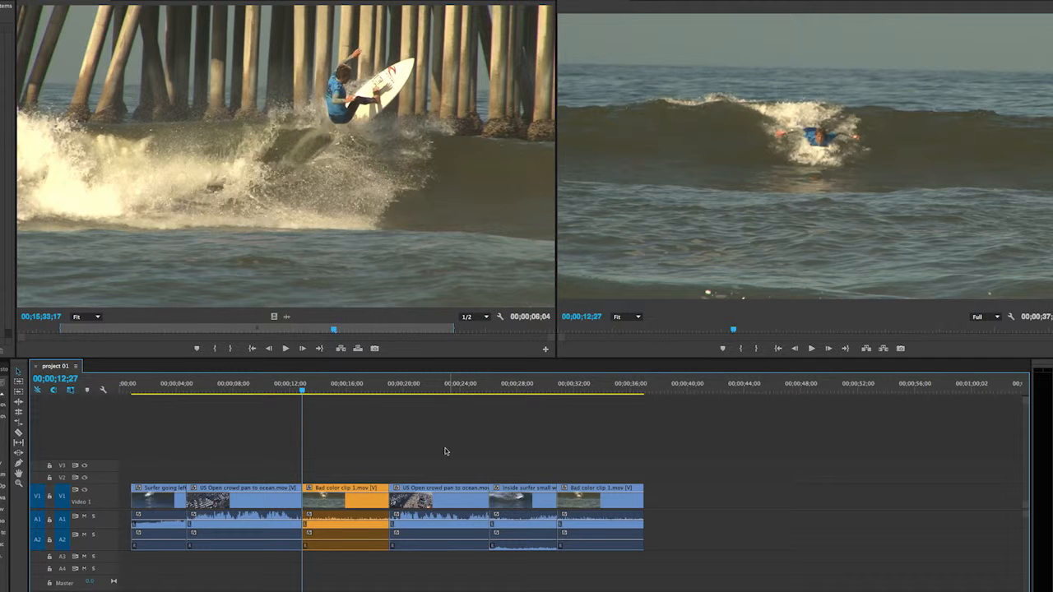
key("ctrl+z")
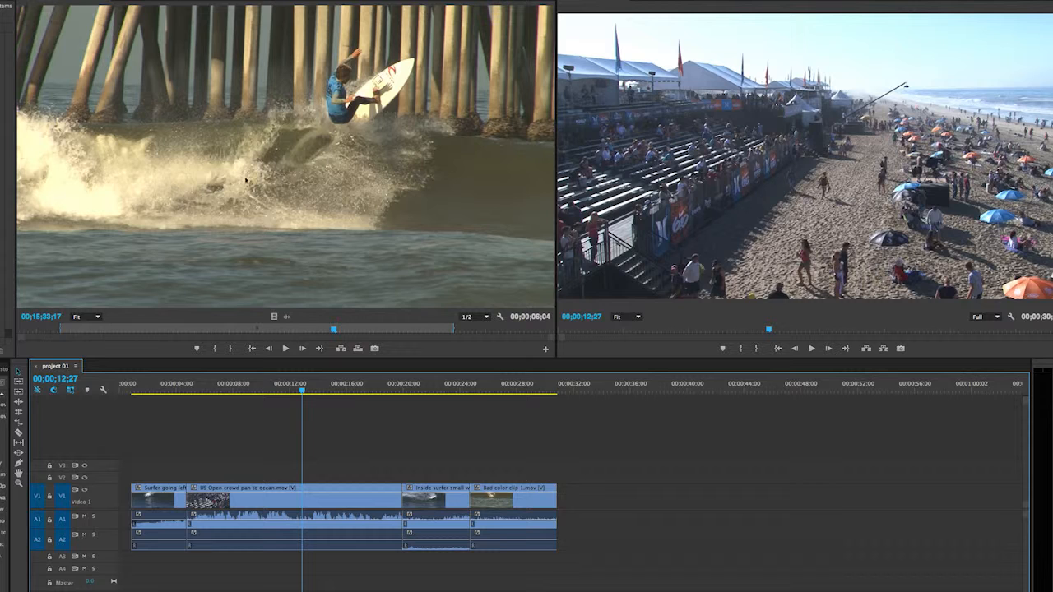
Try overwriting V1 with Bad color clip 1.mov at 00;00;12;27, saving the project before undoing the edit.
left_click_drag(175, 127, 297, 497)
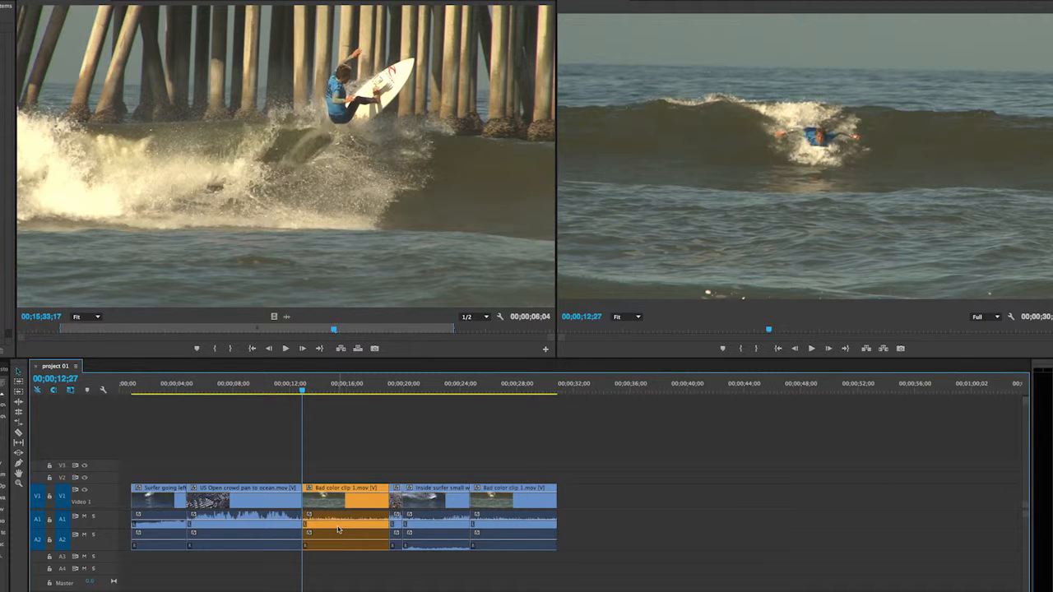
key("ctrl+s")
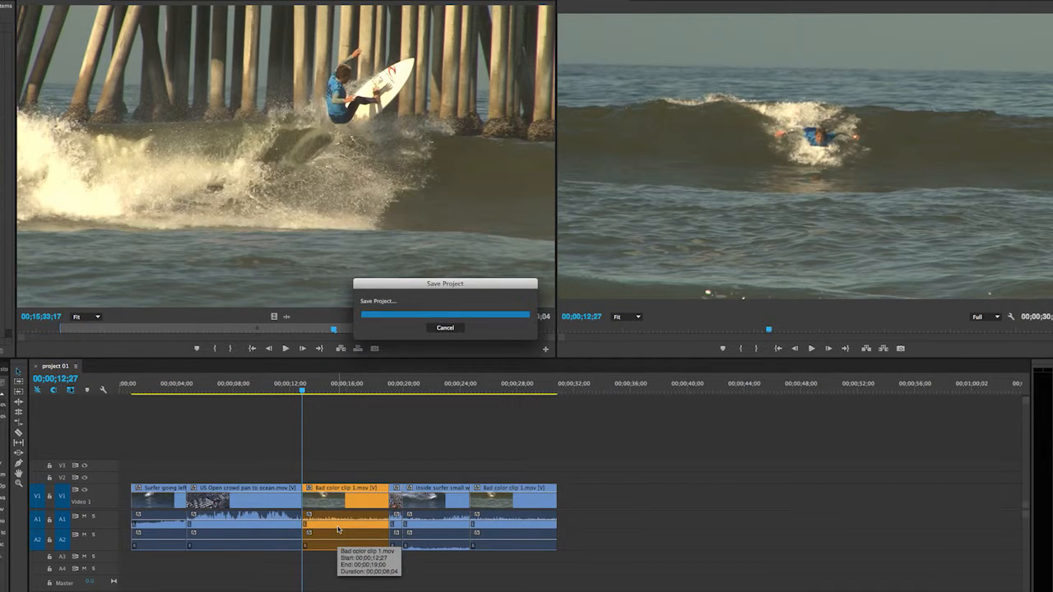
key("super+z")
Place Bad color clip 1.mov directly into the timeline on V3 at 00;00;12;27 as an overwrite edit.
left_click(213, 162)
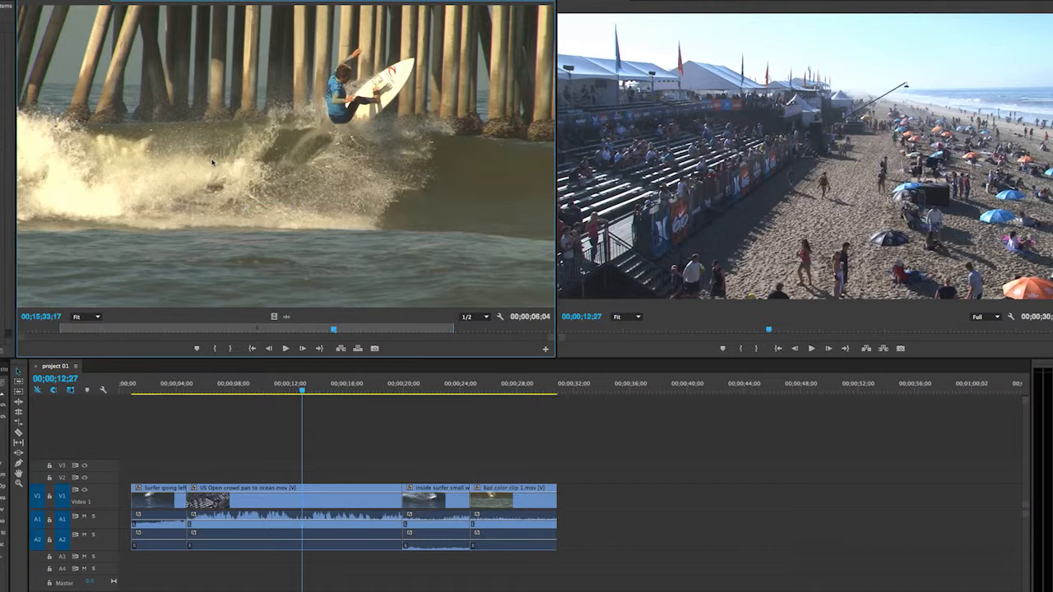
left_click_drag(212, 162, 310, 473)
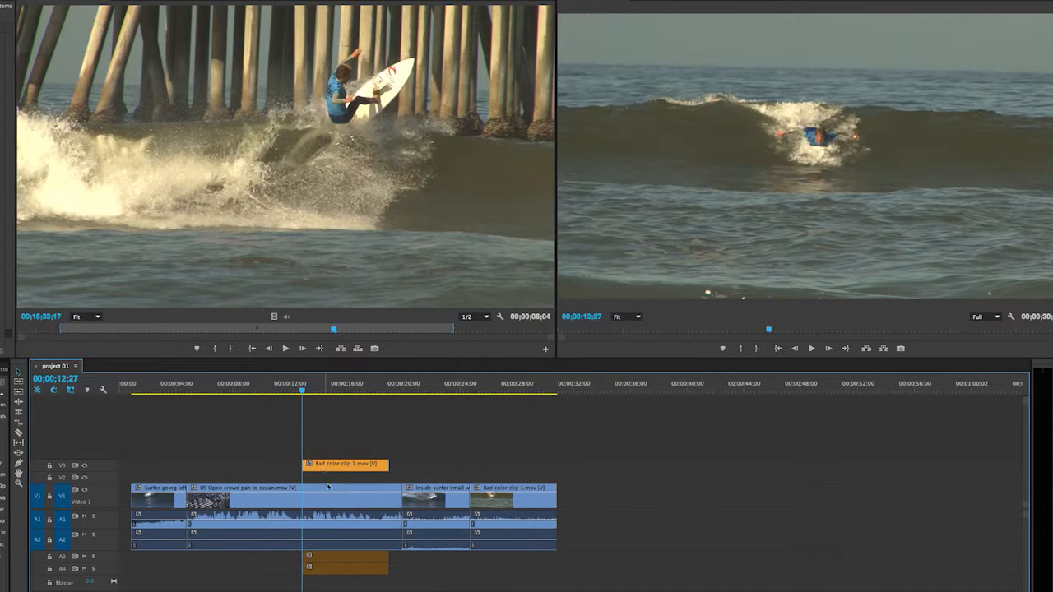